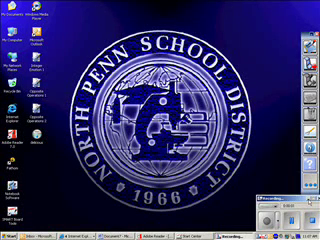
Step: Hide the recording toolbar and bring the dalesafe H.A.B.I.T. wiki window to the front
click(304, 198)
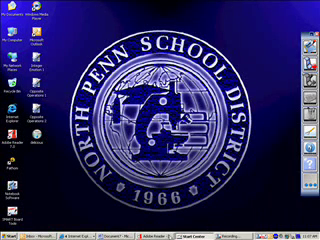
click(80, 236)
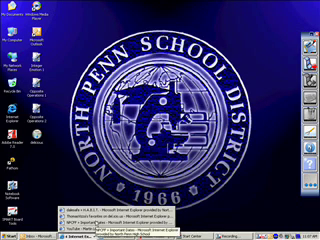
click(110, 208)
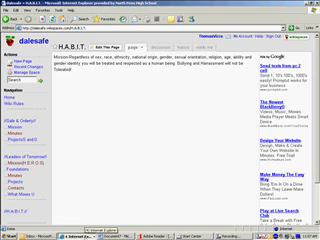
Step: Copy the Martin Luther King 'I have a dream' video's embed code, then return to the wiki
click(78, 232)
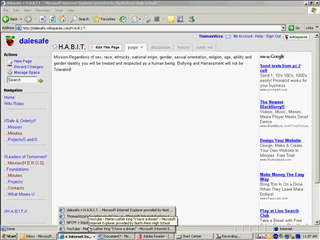
click(110, 229)
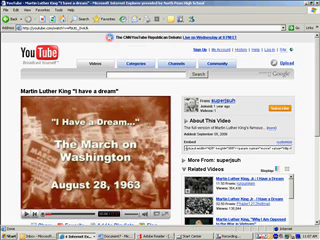
click(230, 149)
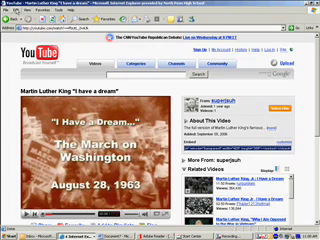
click(14, 10)
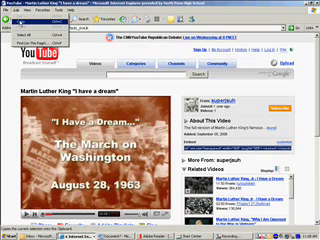
click(20, 22)
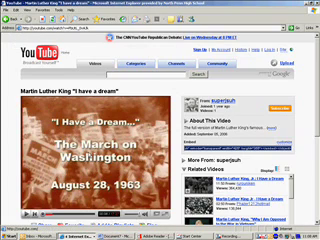
click(78, 236)
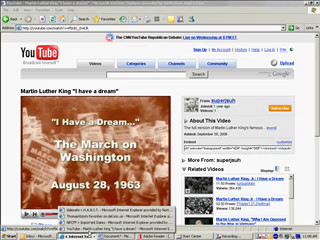
click(95, 210)
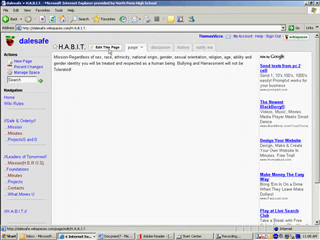
Step: Start editing the H.A.B.I.T. page with Edit This Page
click(103, 47)
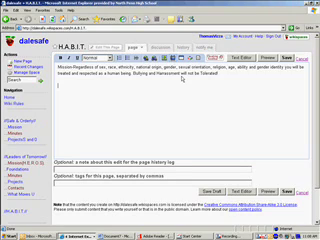
Step: Paste the copied Martin Luther King embed code into a YouTube video widget
click(182, 80)
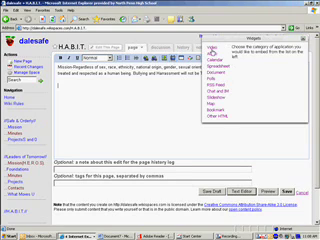
click(211, 48)
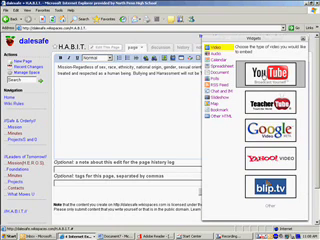
click(272, 72)
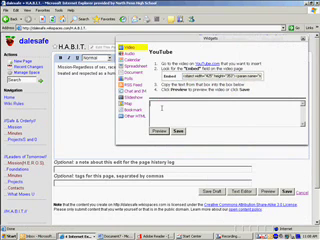
right_click(161, 108)
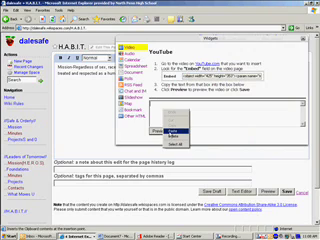
click(176, 131)
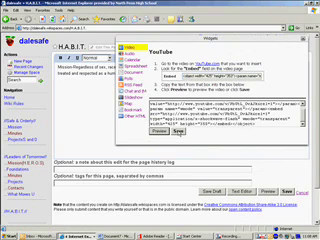
Step: Insert the Martin Luther King YouTube widget into the H.A.B.I.T. page
click(178, 131)
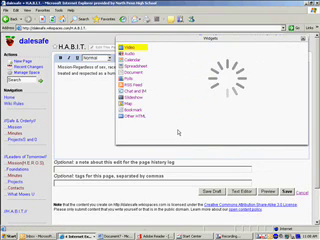